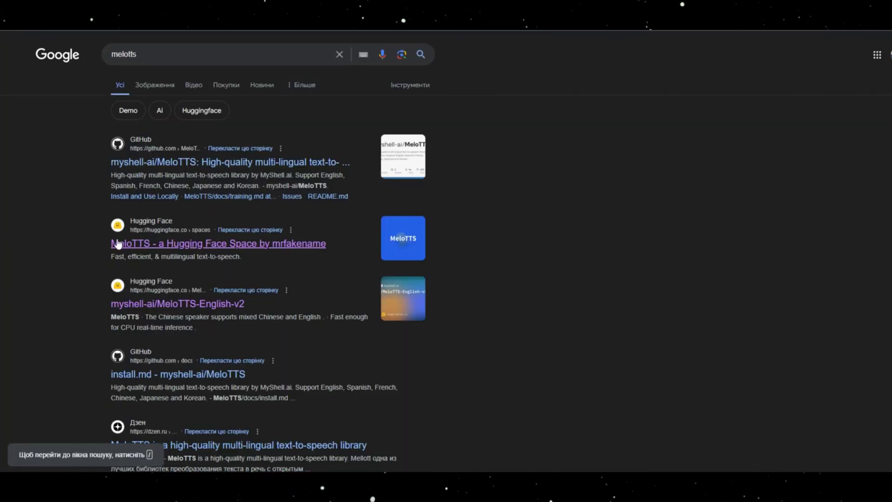
# - Open the 'MeloTTS - a Hugging Face Space' result from the melotts Google search
pyautogui.moveTo(94, 243)
pyautogui.mouseDown()
pyautogui.moveTo(329, 240)
pyautogui.moveTo(315, 246)
pyautogui.mouseUp()
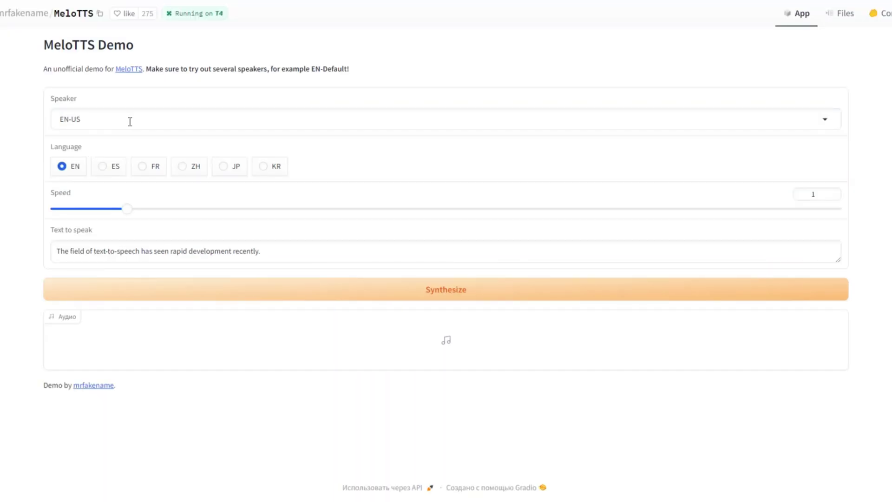
# - With EN-US kept, replace the sample text with the 'Subscribe to my channel!' sentence and synthesize it
pyautogui.click(130, 122)
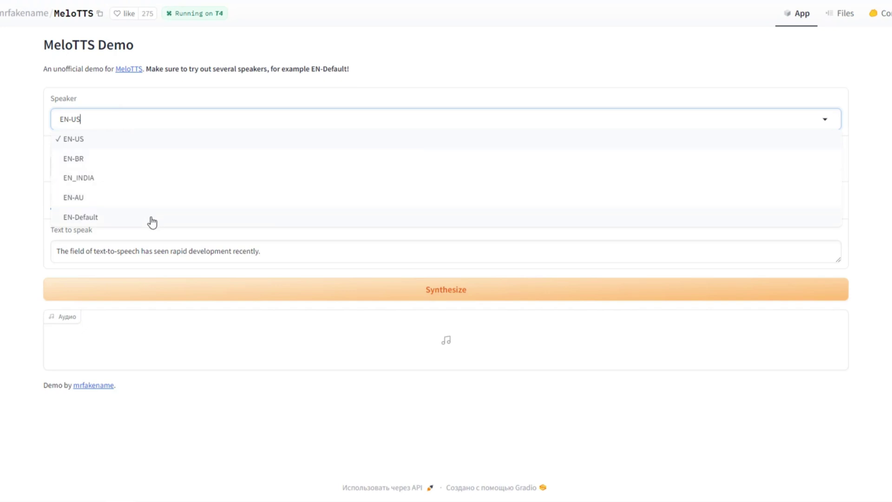
pyautogui.click(152, 222)
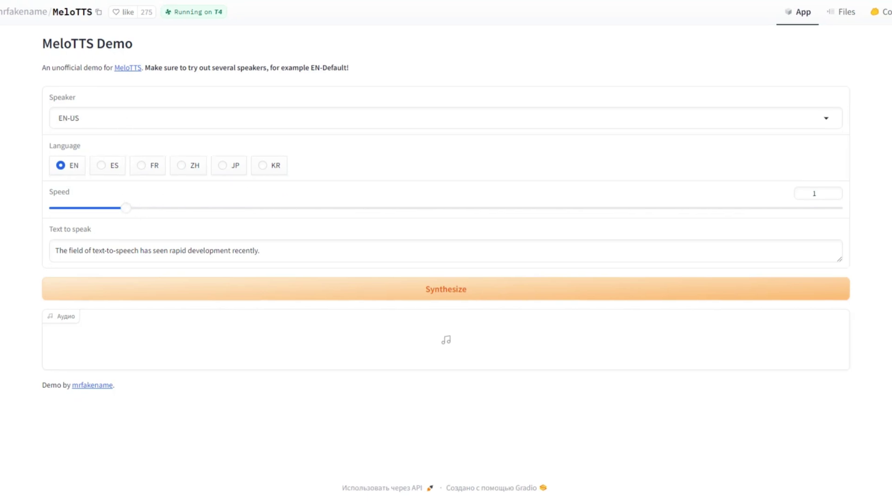
pyautogui.moveTo(283, 246); pyautogui.dragTo(18, 249)
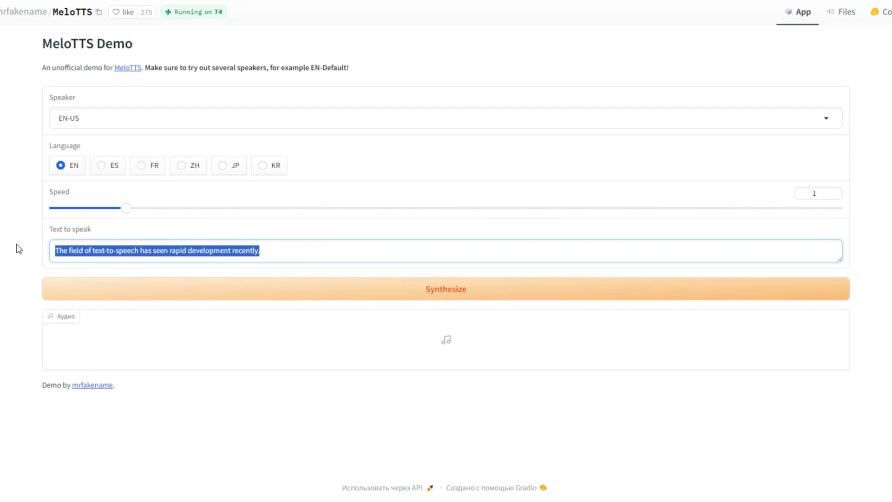
pyautogui.write("Subscribe to my channel! Here, you'll find lots of interesting content about artificial intelligence and ways to earn money on YouTube.")
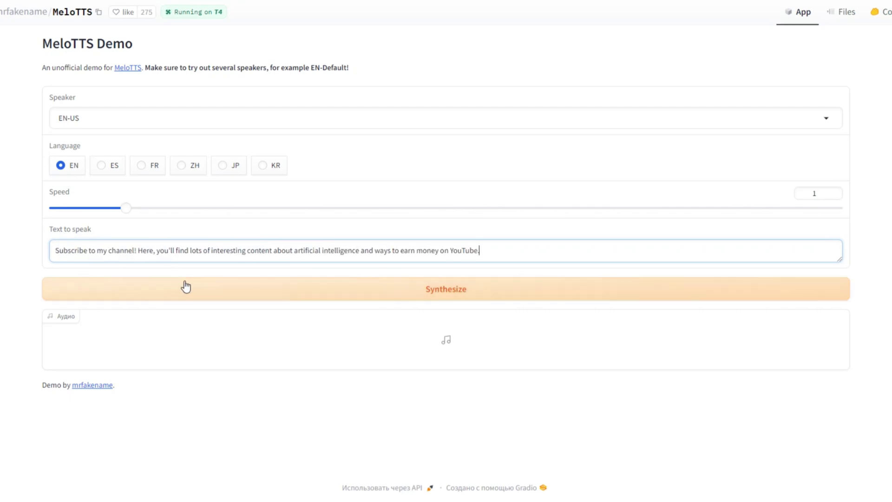
pyautogui.click(188, 287)
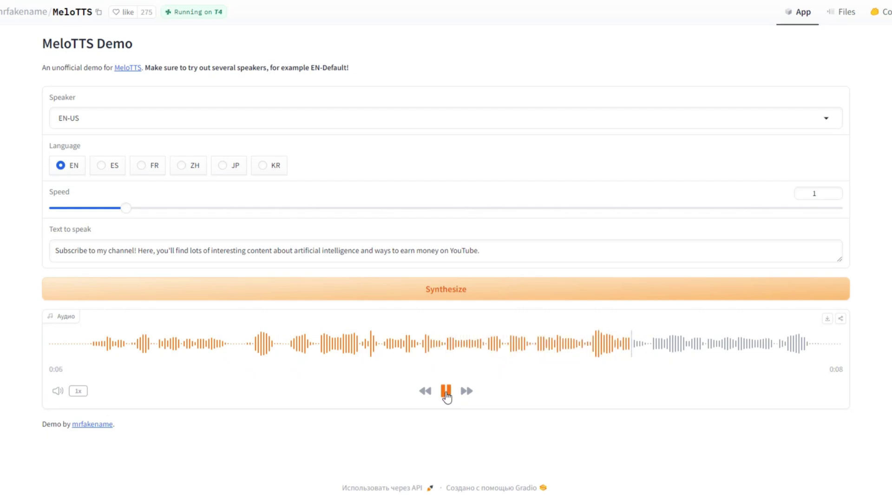
# - Switch the speaker to EN-BR and generate the sentence
pyautogui.click(150, 122)
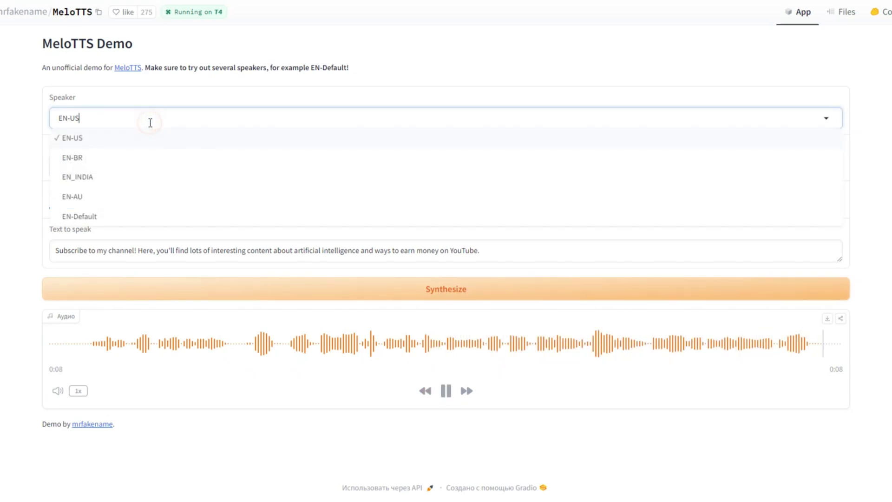
pyautogui.click(122, 155)
pyautogui.click(447, 392)
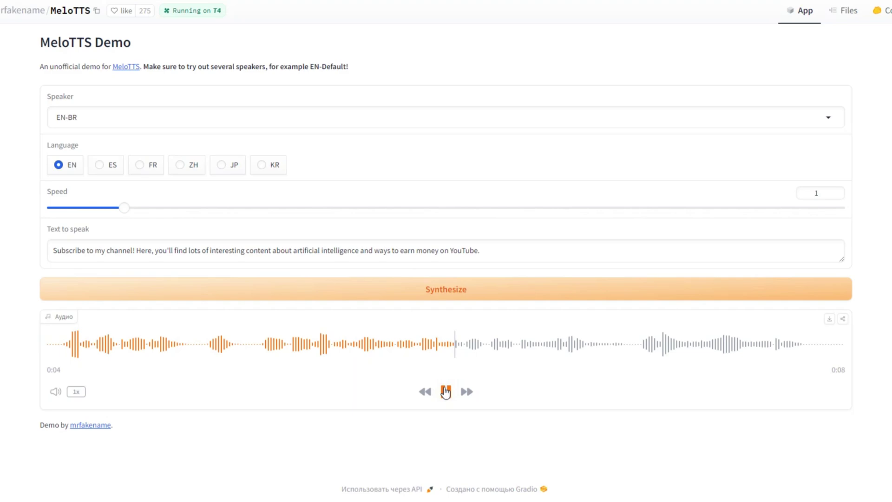
# - Regenerate the sentence with the EN_INDIA speaker and play it
pyautogui.click(104, 117)
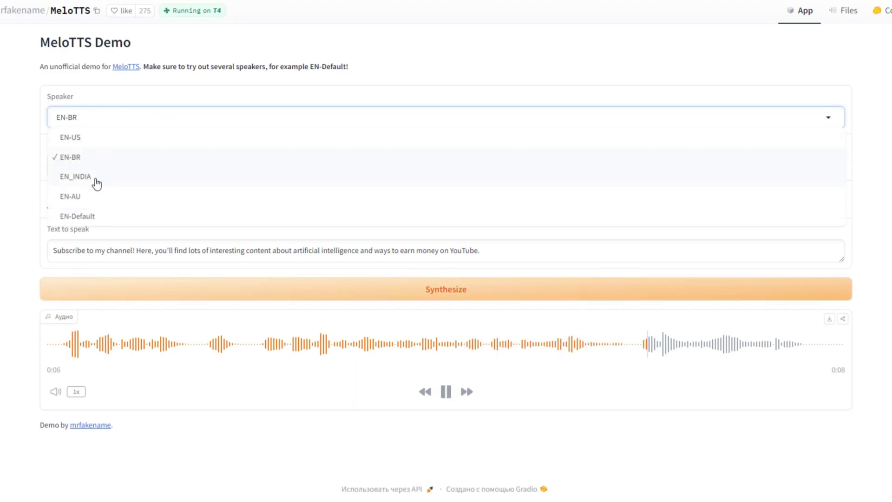
pyautogui.click(96, 182)
pyautogui.click(427, 288)
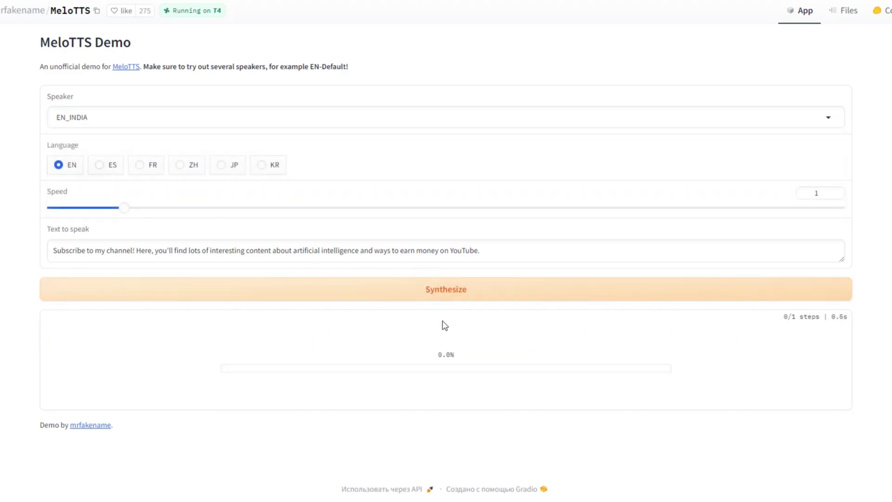
pyautogui.click(447, 392)
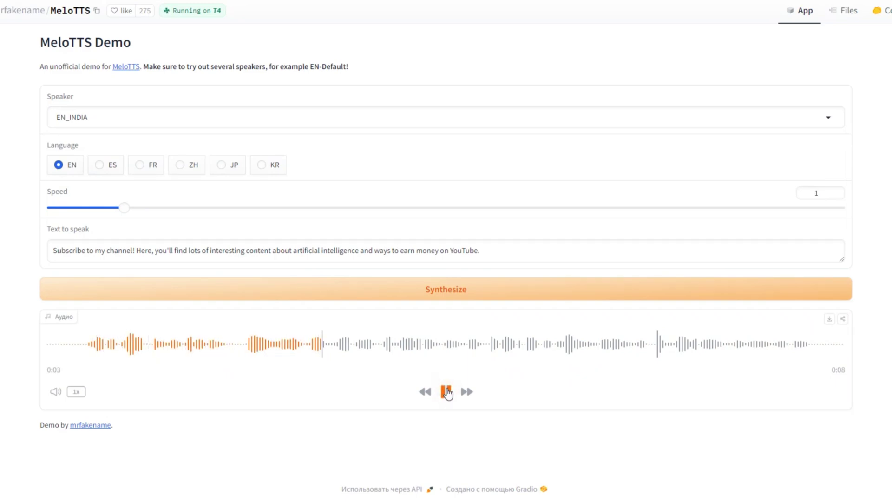
# - Regenerate the sentence with the EN-AU speaker
pyautogui.click(136, 118)
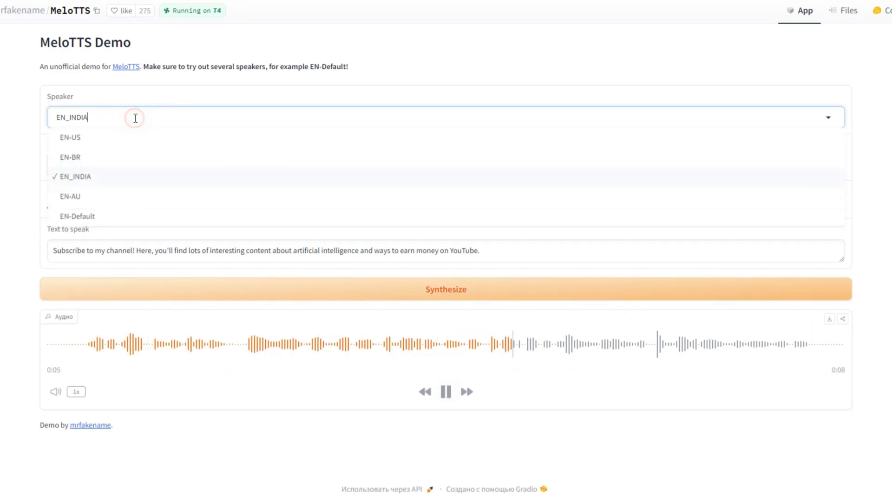
pyautogui.click(115, 201)
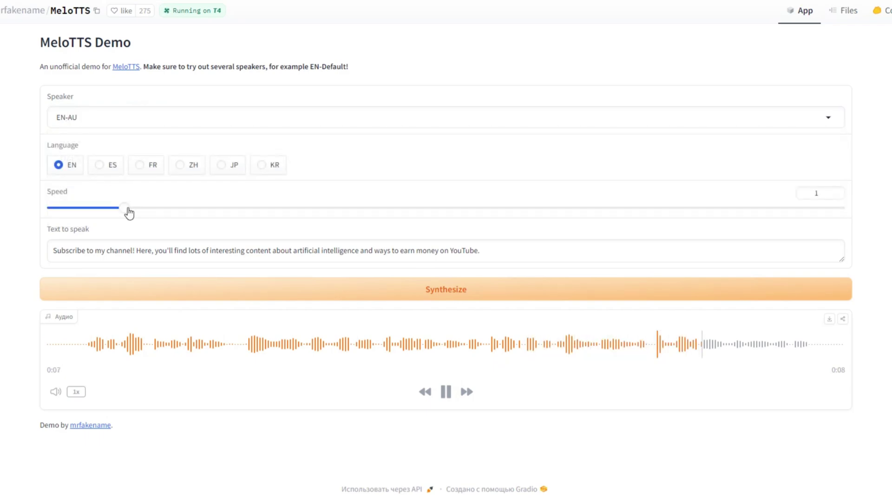
pyautogui.click(418, 298)
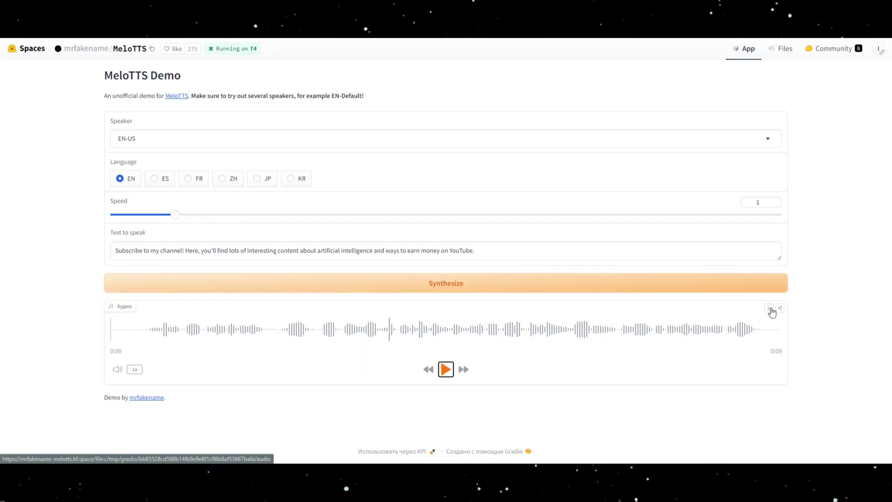
# - Download the 9-second clip and reveal the file in the Downloads folder
pyautogui.click(770, 309)
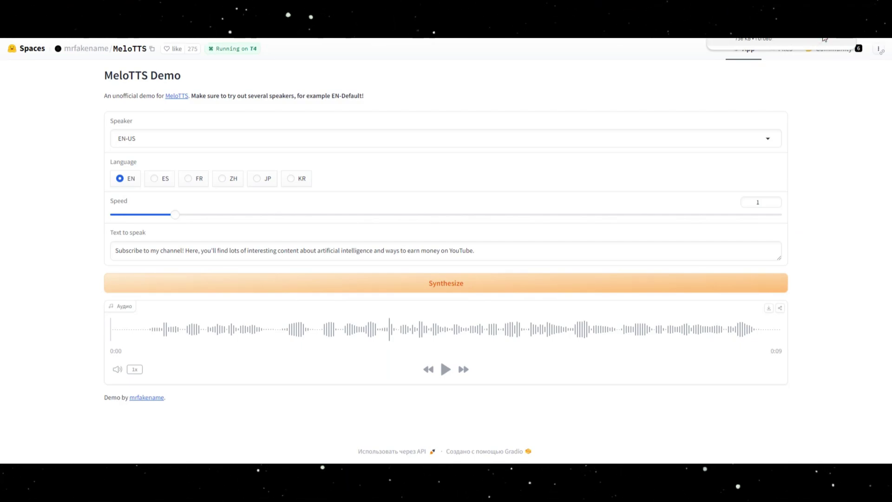
pyautogui.click(824, 39)
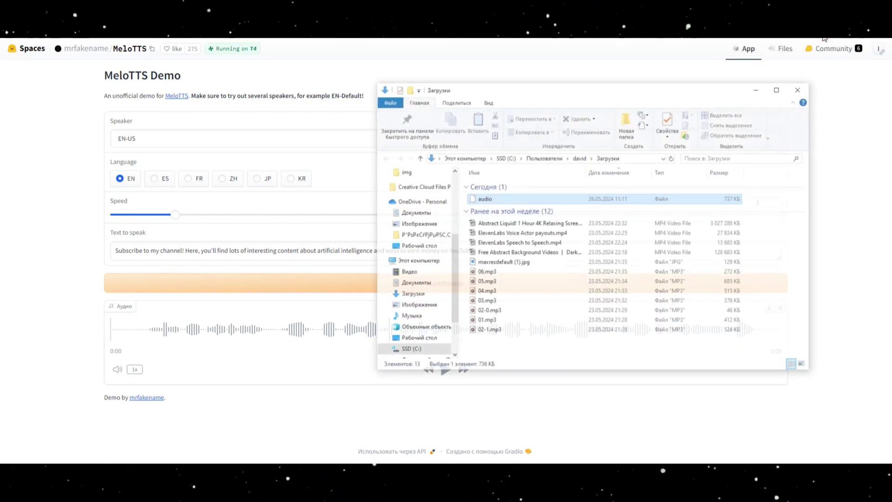
# - Rename the downloaded 'audio' file to audio.mp3 and play it
pyautogui.click(486, 203)
pyautogui.click(503, 198)
pyautogui.write('.mp3')
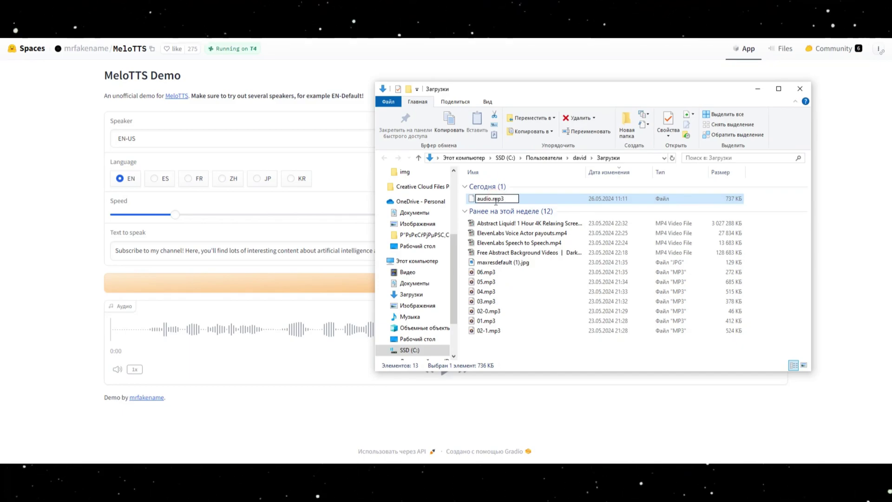
pyautogui.press('Return')
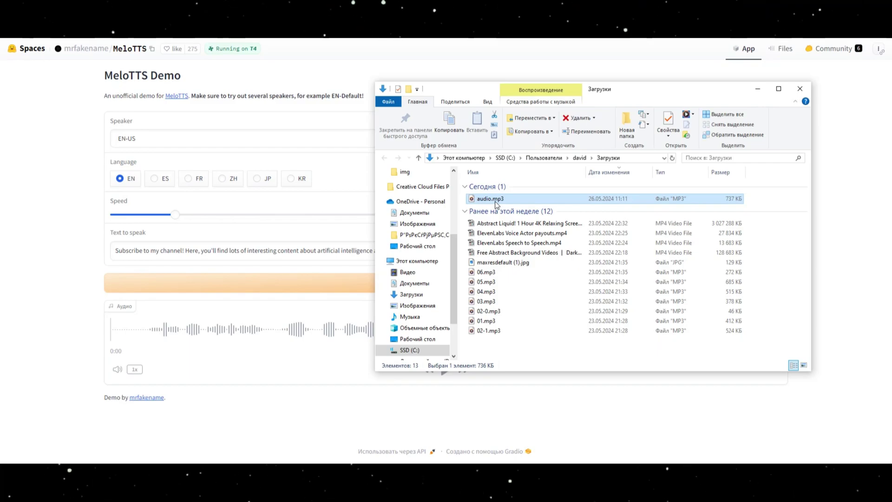
pyautogui.doubleClick(495, 200)
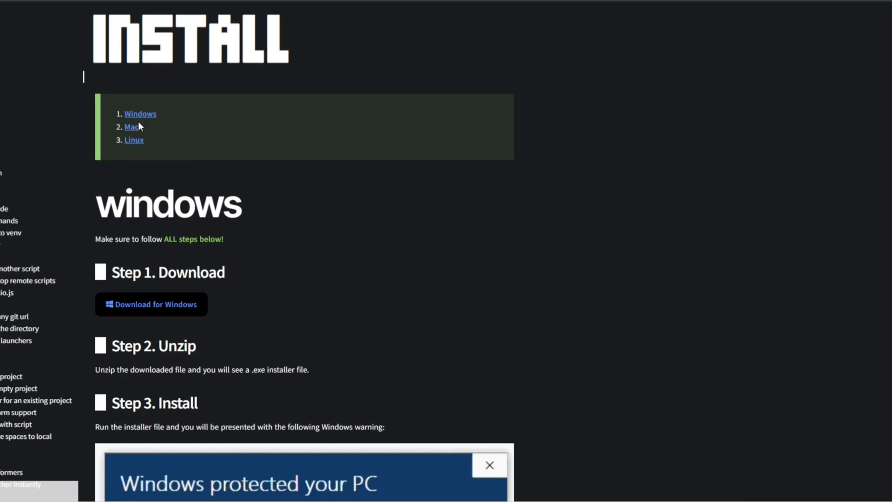
# - Jump to the Windows install instructions on pinokio.computer
pyautogui.click(151, 116)
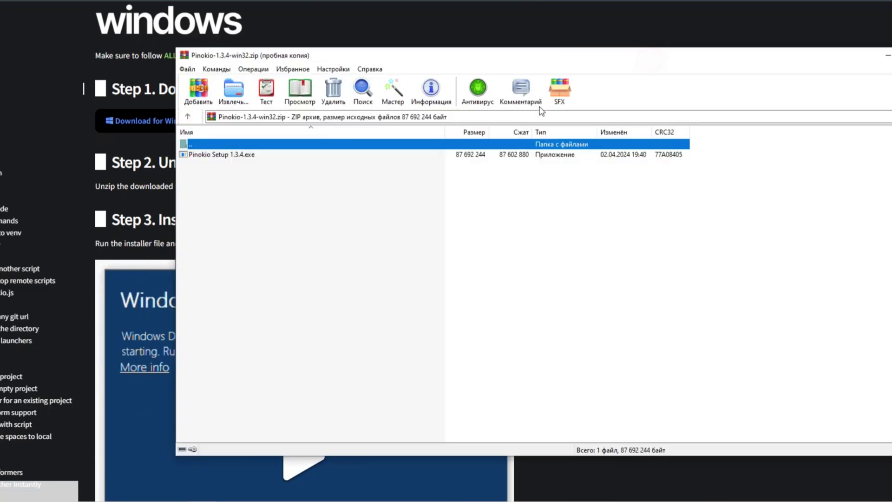
# - Run 'Pinokio Setup 1.3.4.exe' from the WinRAR archive
pyautogui.doubleClick(219, 153)
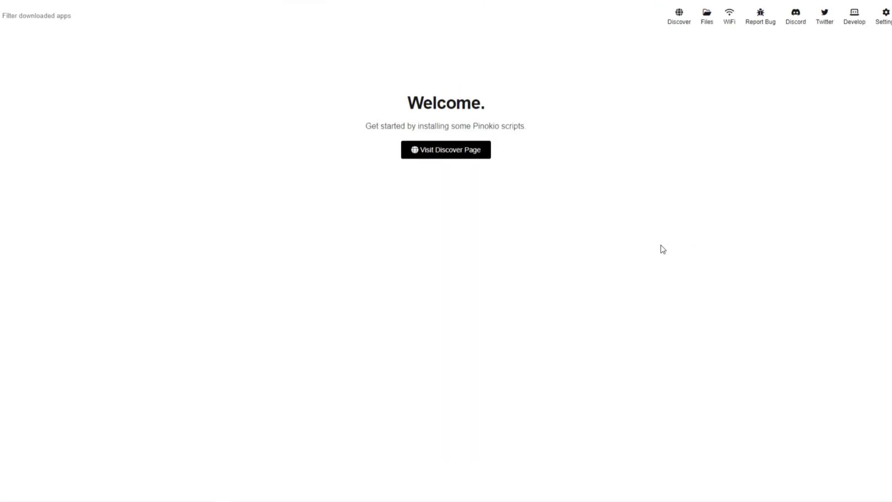
# - Download the MeloTTS script from Discover and install its missing required tools
pyautogui.click(678, 25)
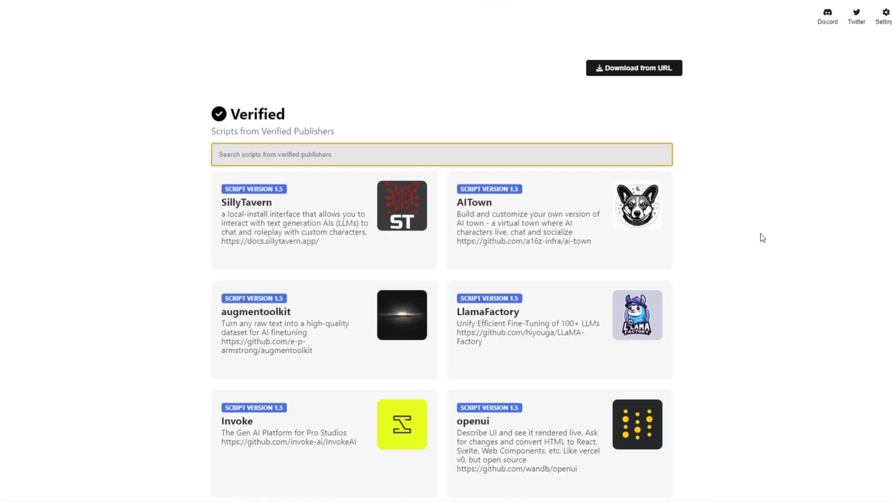
pyautogui.scroll(-1, 761, 237)
pyautogui.scroll(-2, 762, 237)
pyautogui.scroll(-1, 762, 238)
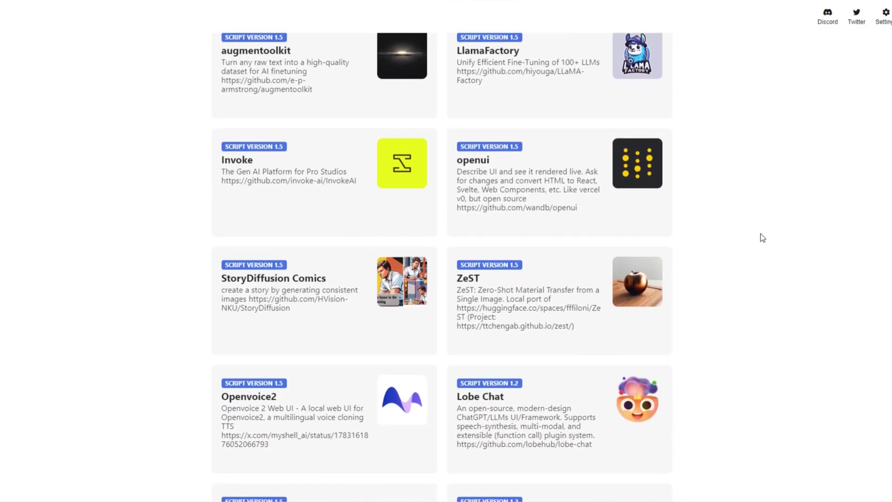
pyautogui.scroll(-1, 761, 238)
pyautogui.scroll(-2, 761, 237)
pyautogui.scroll(-2, 761, 238)
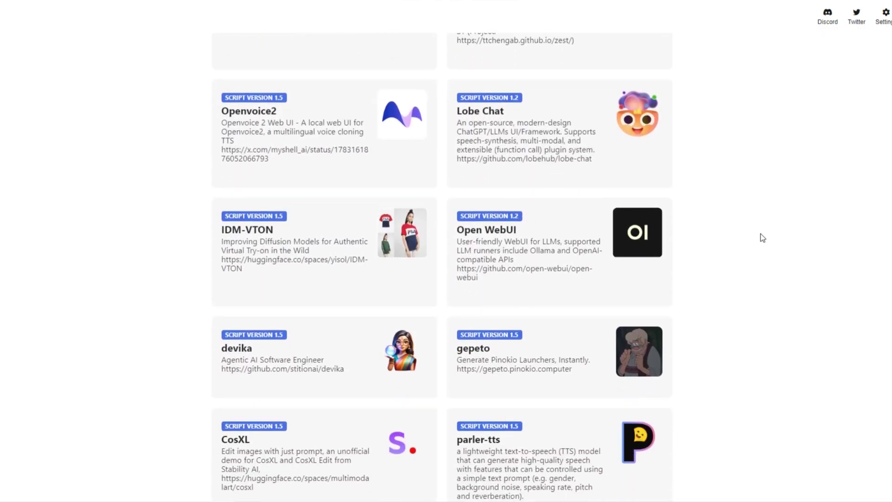
pyautogui.scroll(-2, 761, 238)
pyautogui.scroll(-1, 761, 238)
pyautogui.scroll(-2, 760, 238)
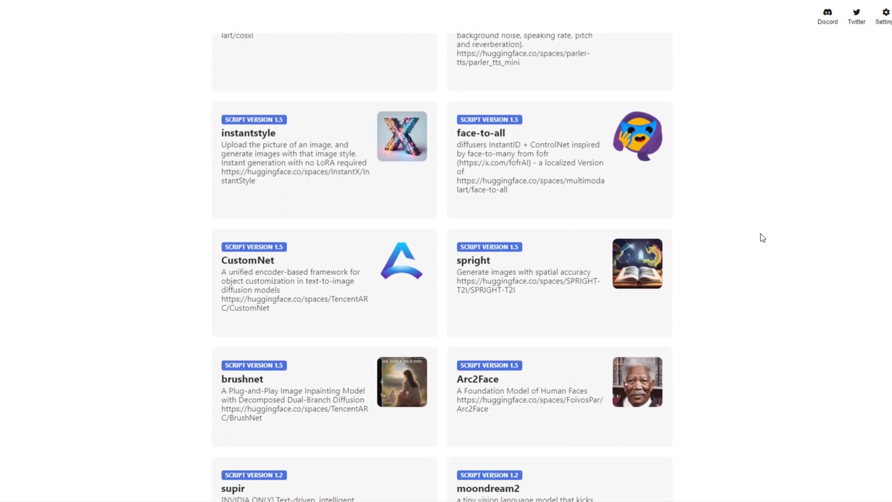
pyautogui.scroll(-2, 761, 238)
pyautogui.scroll(-3, 761, 237)
pyautogui.scroll(-3, 759, 238)
pyautogui.scroll(-1, 761, 238)
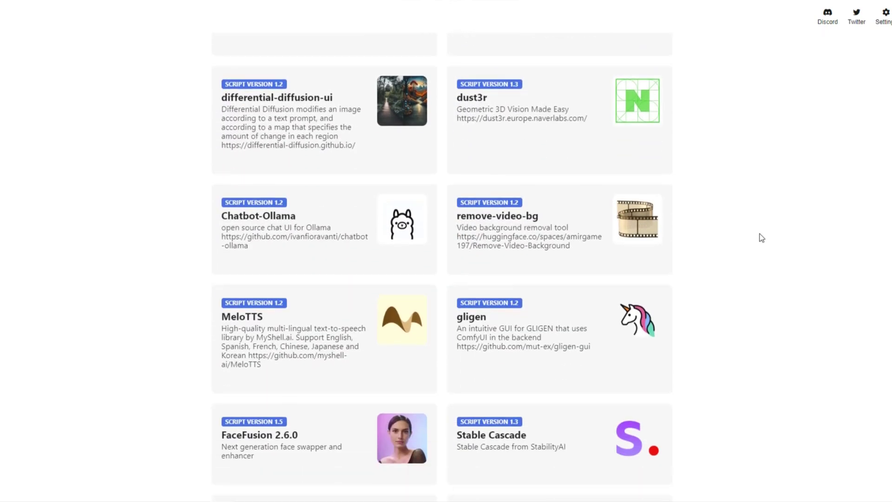
pyautogui.scroll(-1, 761, 238)
pyautogui.click(257, 261)
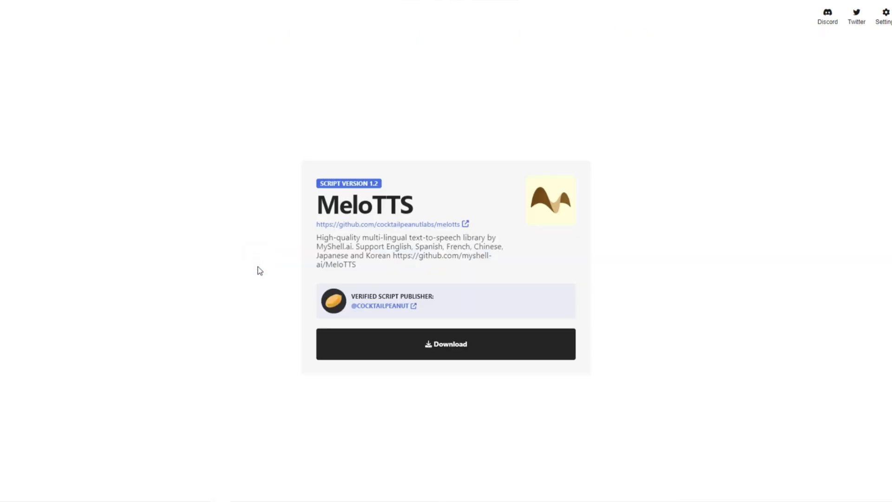
pyautogui.click(482, 348)
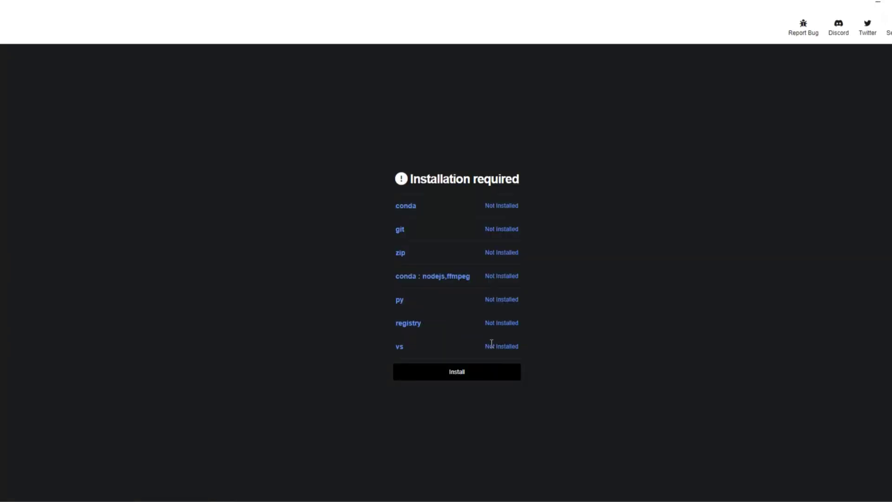
pyautogui.click(477, 375)
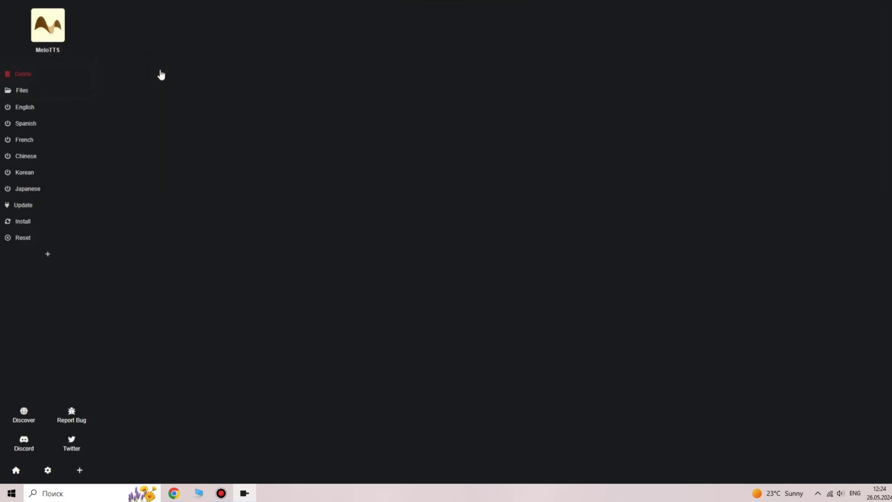
# - Start MeloTTS with its English option and list the local demo's speaker voices
pyautogui.click(22, 111)
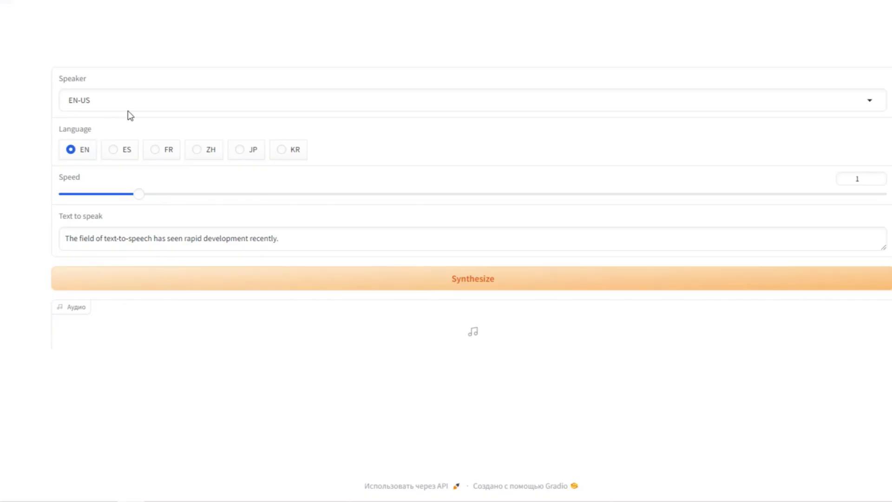
pyautogui.click(142, 102)
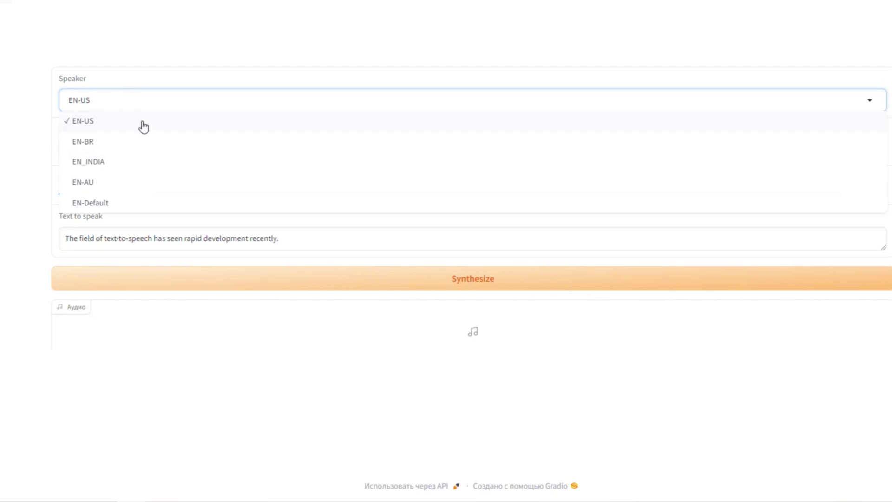